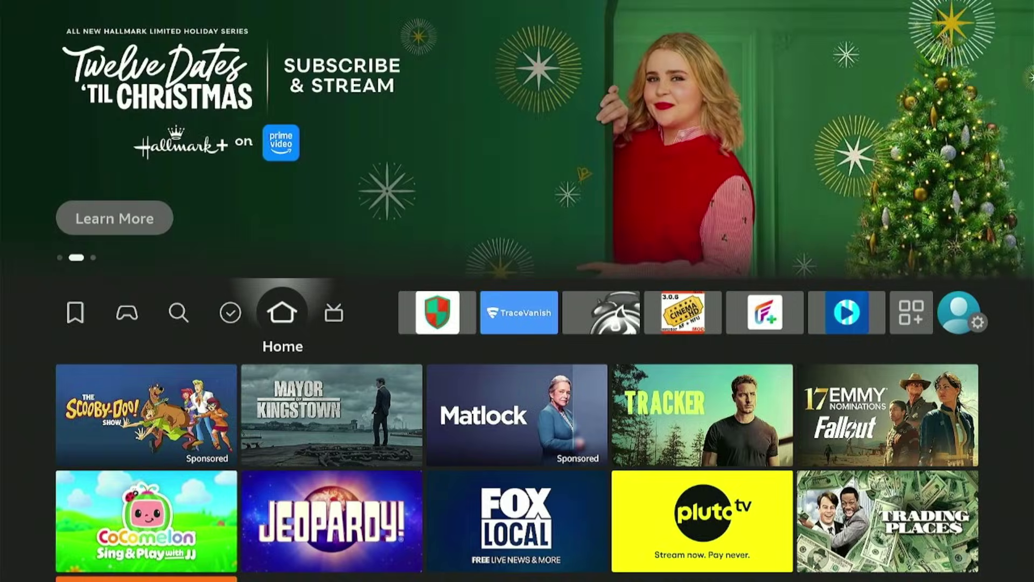
# Launch Downloader from the Your Apps & Channels page.
pyautogui.press('Right')
pyautogui.press('Right')
pyautogui.press('Right')
pyautogui.press('Right')
pyautogui.press('Right')
pyautogui.press('Right')
pyautogui.press('Right')
pyautogui.press('Right')
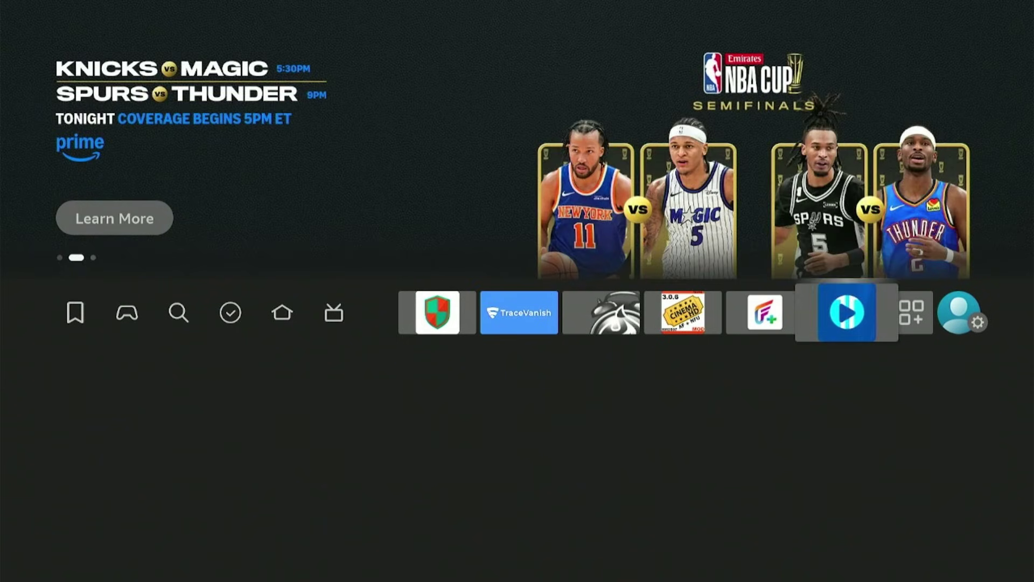
pyautogui.press('Return')
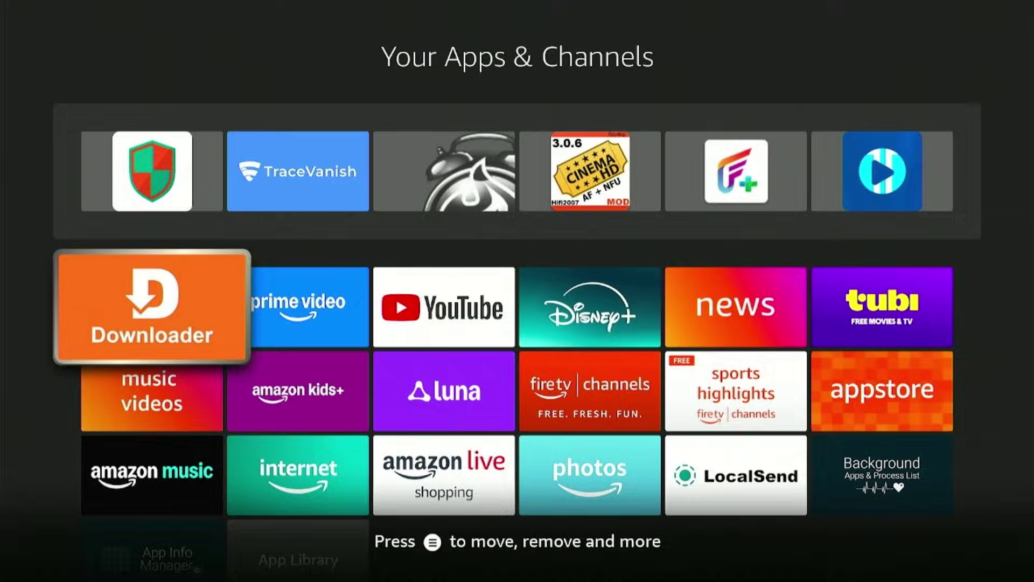
pyautogui.press('Return')
pyautogui.press('Return')
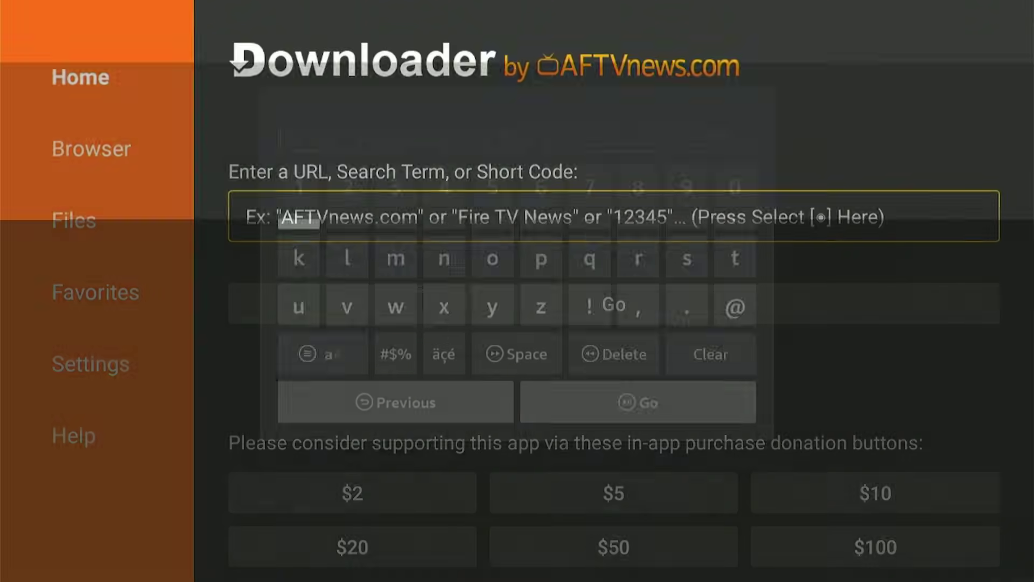
# Enter short code 8245515 to download FlixVision_v3.2.0r.apk, then handle the Status dialog.
pyautogui.write('8')
pyautogui.press('Up')
pyautogui.write('2')
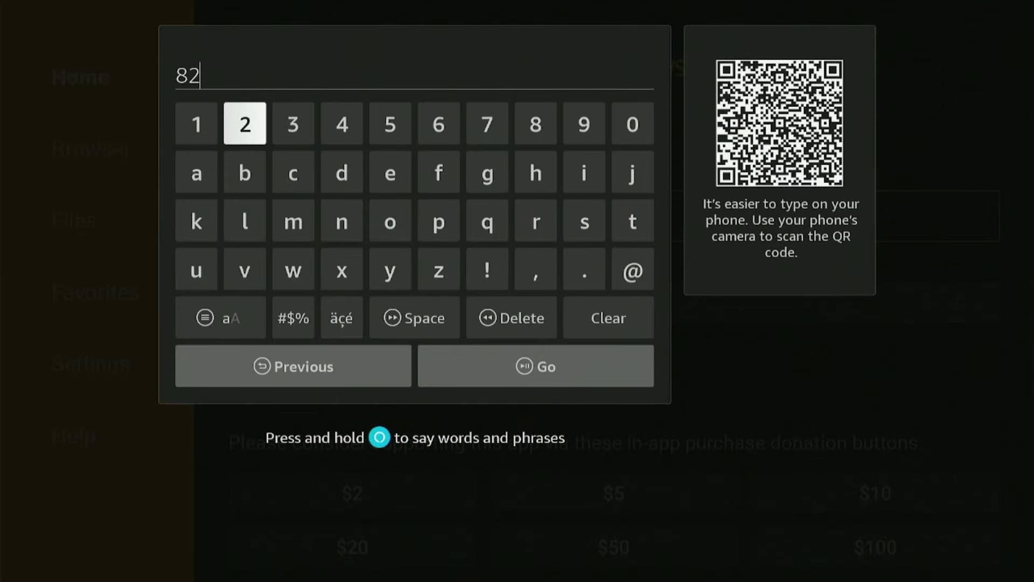
pyautogui.press('Right')
pyautogui.press('Right')
pyautogui.write('4')
pyautogui.press('Right')
pyautogui.write('55')
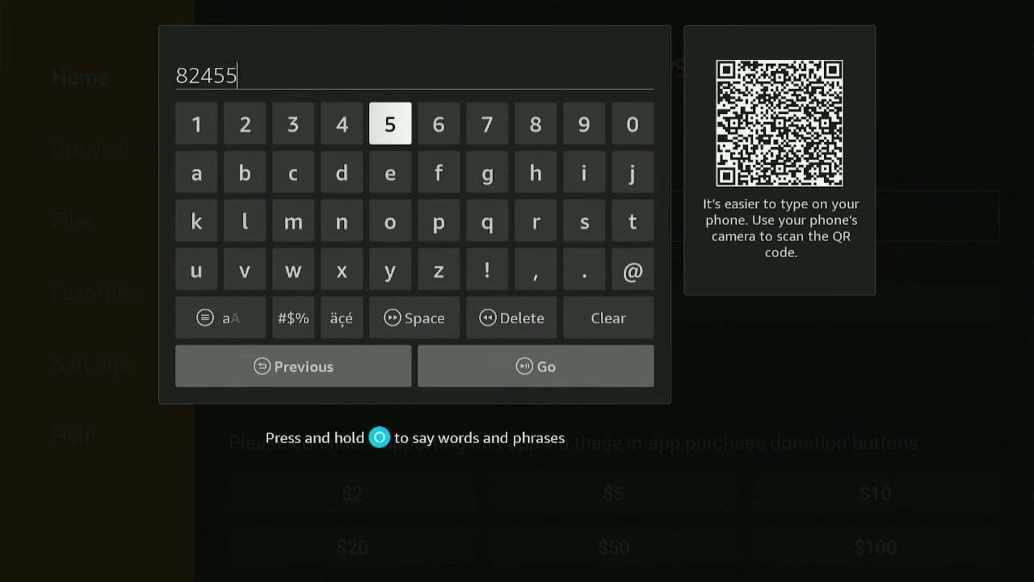
pyautogui.press('Left')
pyautogui.press('Left')
pyautogui.press('Left')
pyautogui.press('Left')
pyautogui.write('15')
pyautogui.press('Return')
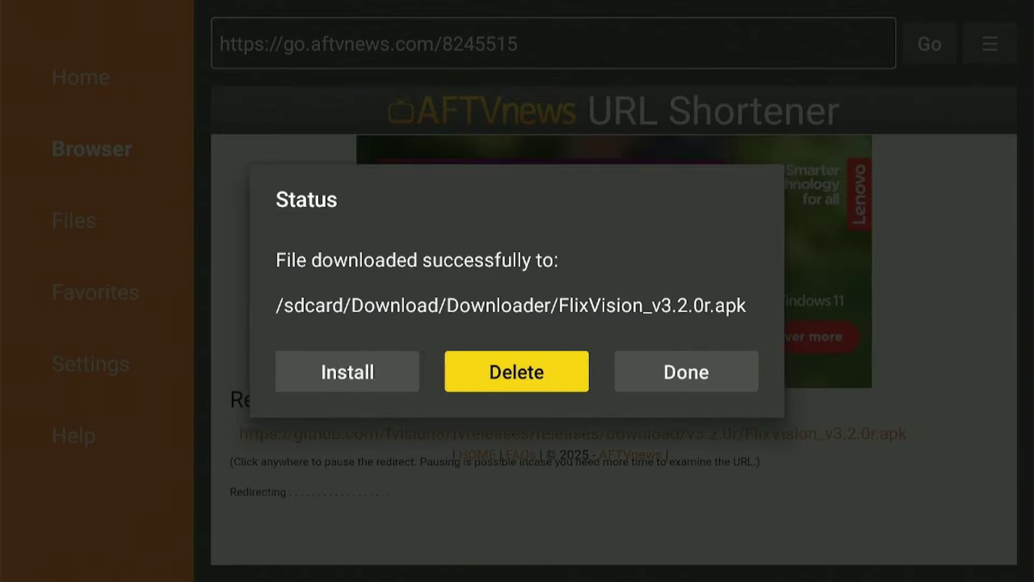
pyautogui.press('Return')
pyautogui.press('Return')
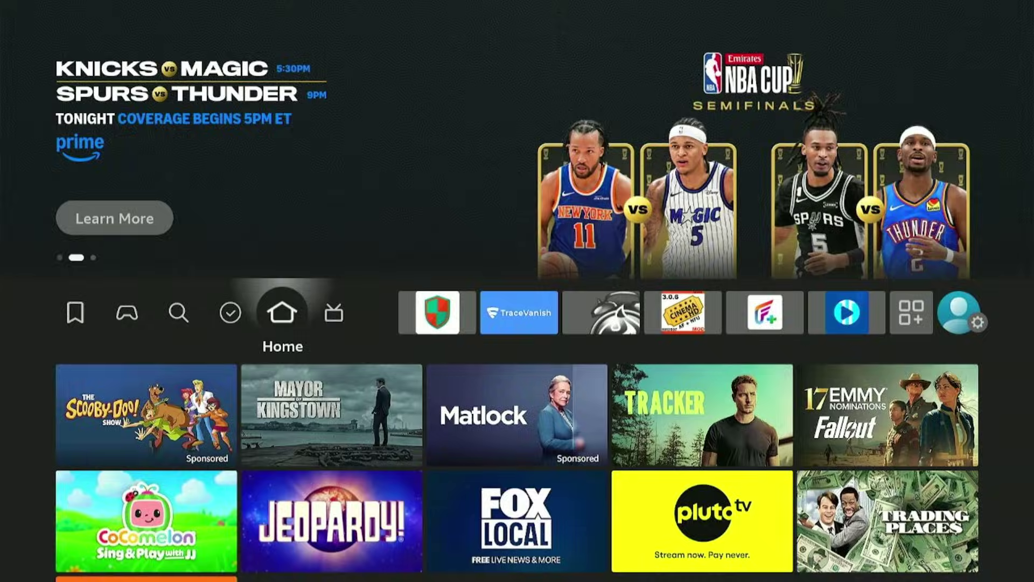
# Relaunch Downloader and clear the old short code 8245515.
pyautogui.press('Right')
pyautogui.press('Right')
pyautogui.press('Right')
pyautogui.press('Right')
pyautogui.press('Right')
pyautogui.press('Right')
pyautogui.press('Right')
pyautogui.press('Right')
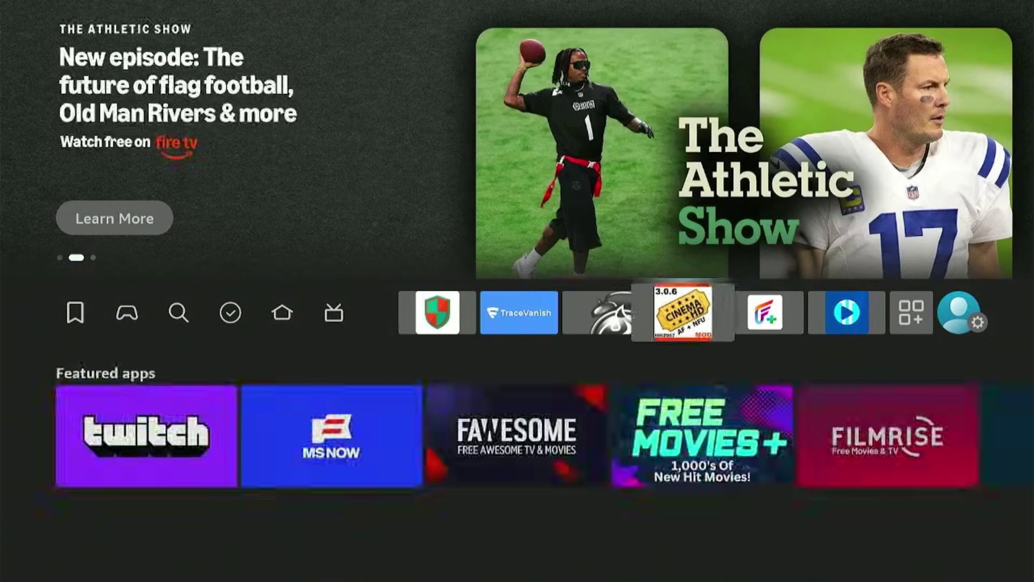
pyautogui.press('Return')
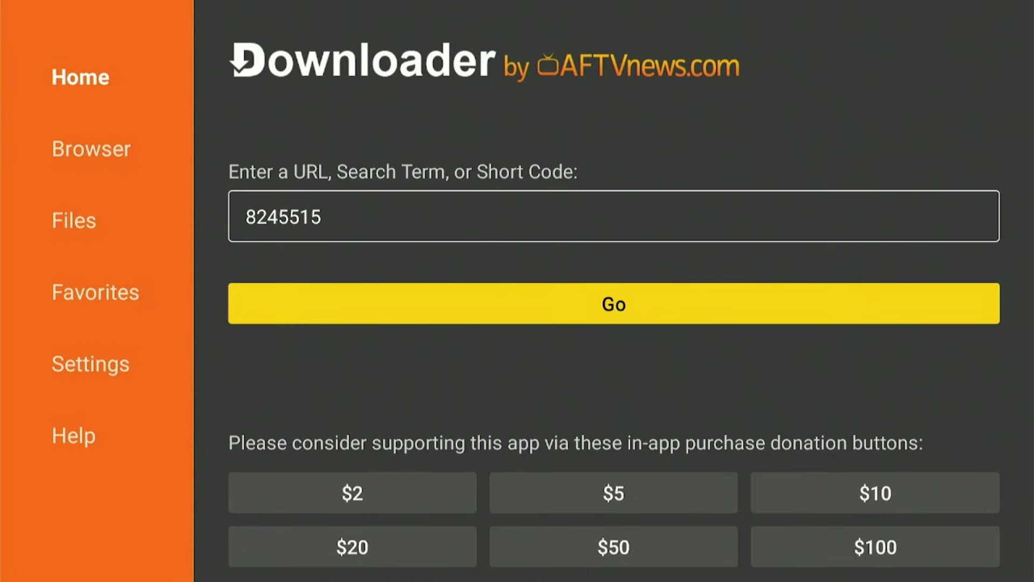
pyautogui.press('Up')
pyautogui.press('Return')
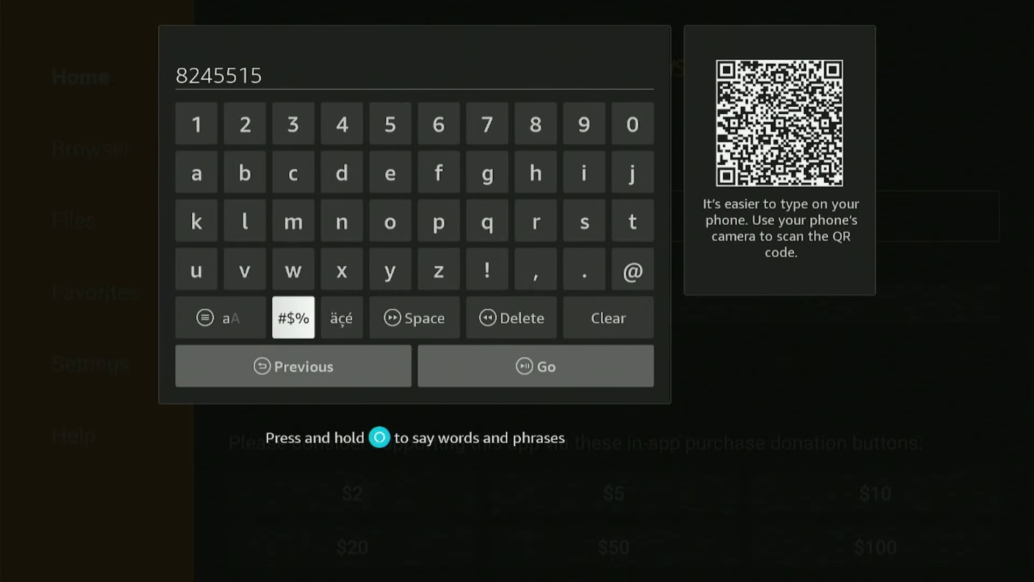
pyautogui.press('Right')
pyautogui.press('Right')
pyautogui.press('Right')
pyautogui.press('Right')
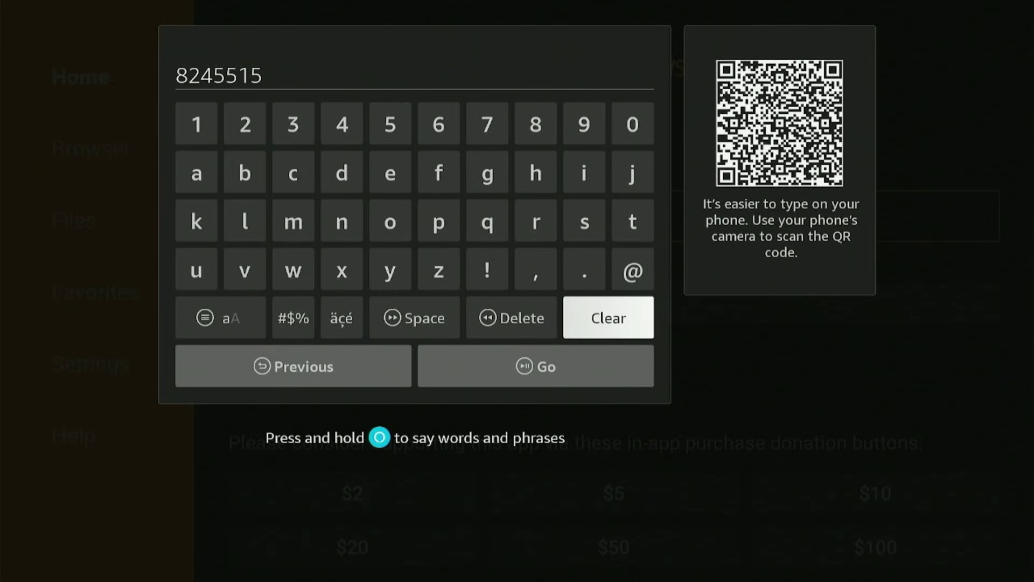
pyautogui.press('Up')
pyautogui.press('Down')
pyautogui.press('Return')
# Enter short code 6332051 and download app-cloner.apk.
pyautogui.press('Up')
pyautogui.write('6')
pyautogui.press('Left')
pyautogui.press('Left')
pyautogui.press('Left')
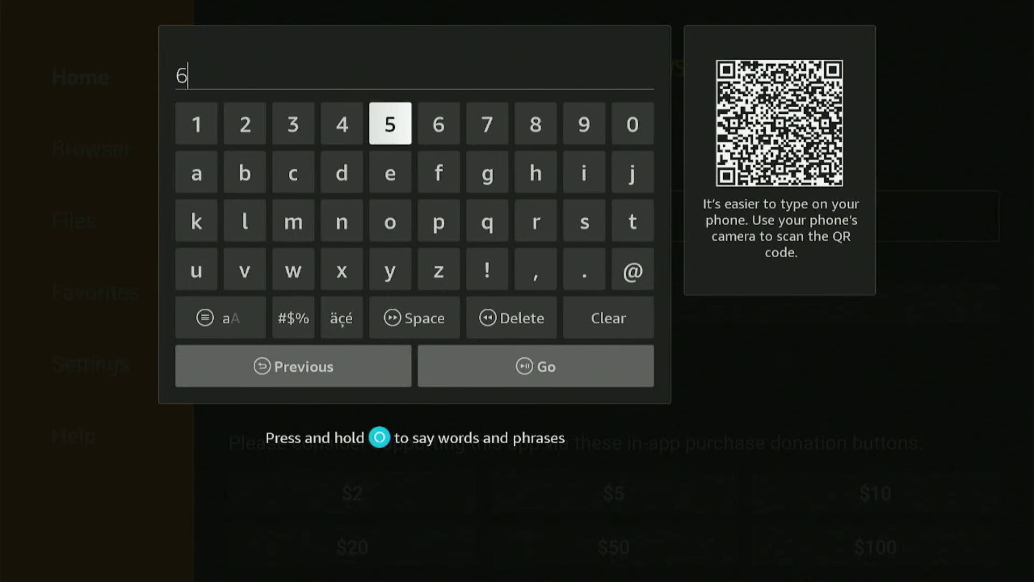
pyautogui.write('3320')
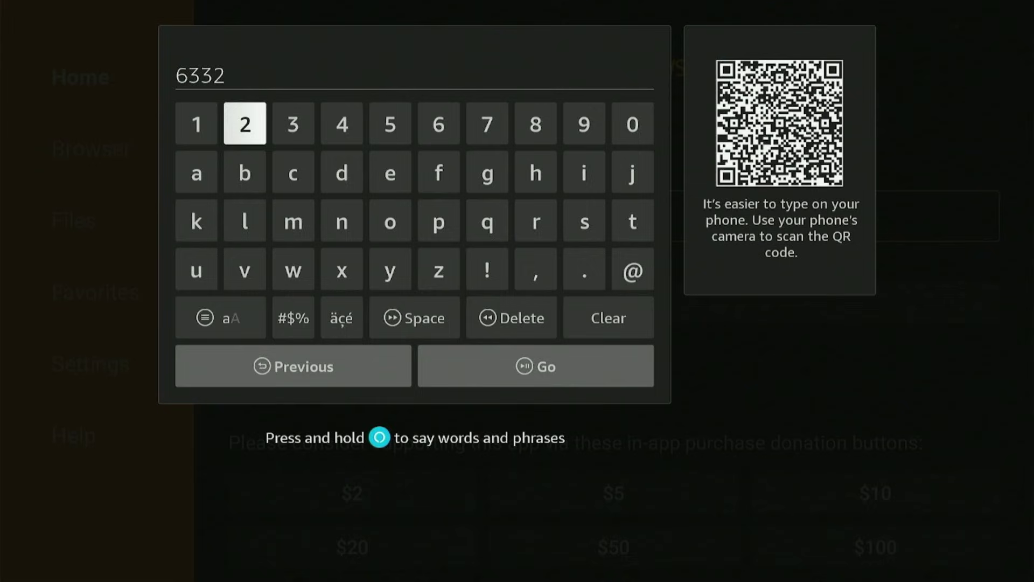
pyautogui.press('Left')
pyautogui.press('Left')
pyautogui.press('Left')
pyautogui.press('Left')
pyautogui.press('Left')
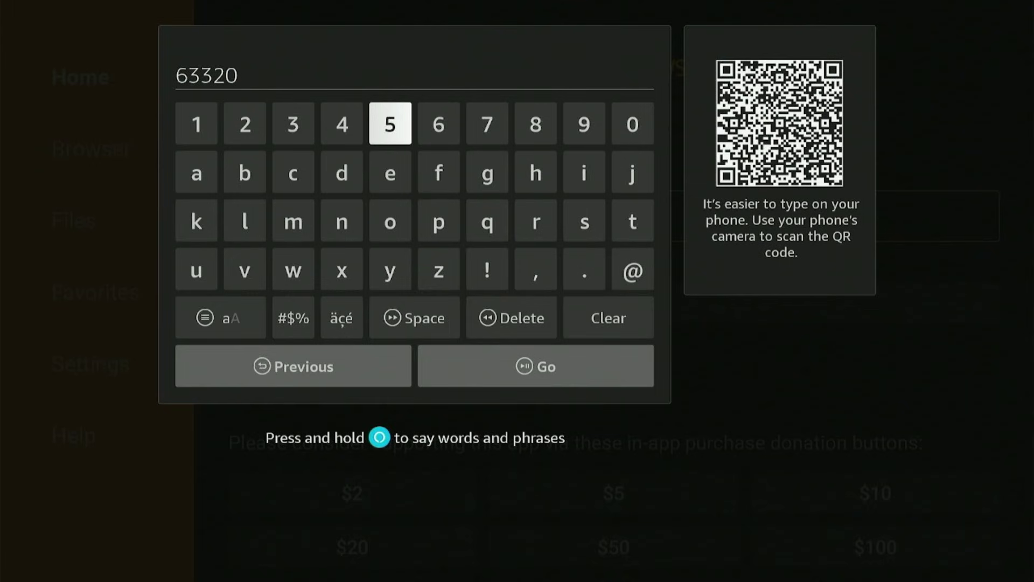
pyautogui.write('5')
pyautogui.press('Left')
pyautogui.press('Left')
pyautogui.press('Left')
pyautogui.press('Left')
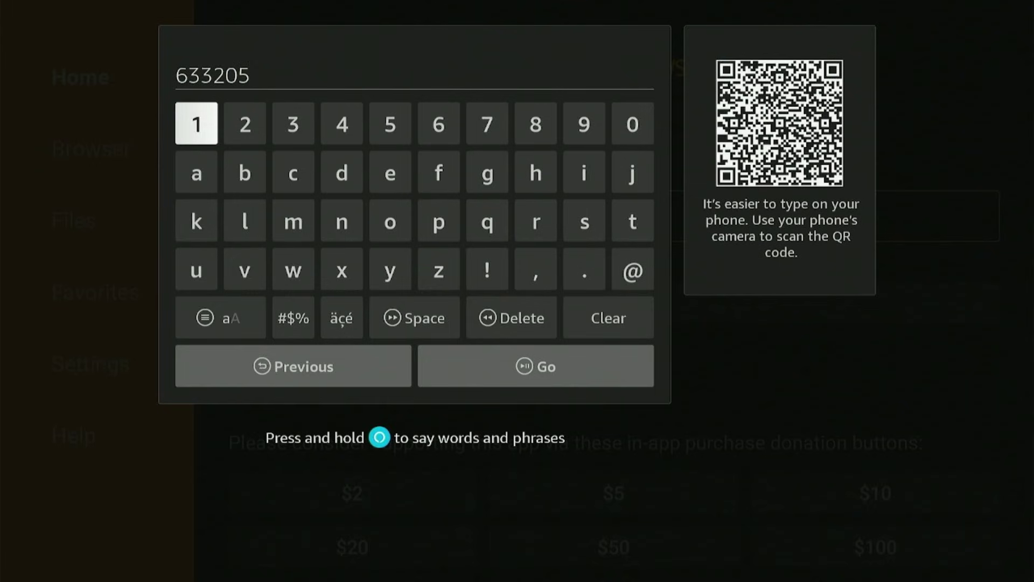
pyautogui.write('1')
pyautogui.press('Down')
pyautogui.press('Down')
pyautogui.press('Down')
pyautogui.press('Down')
pyautogui.press('Down')
pyautogui.press('Right')
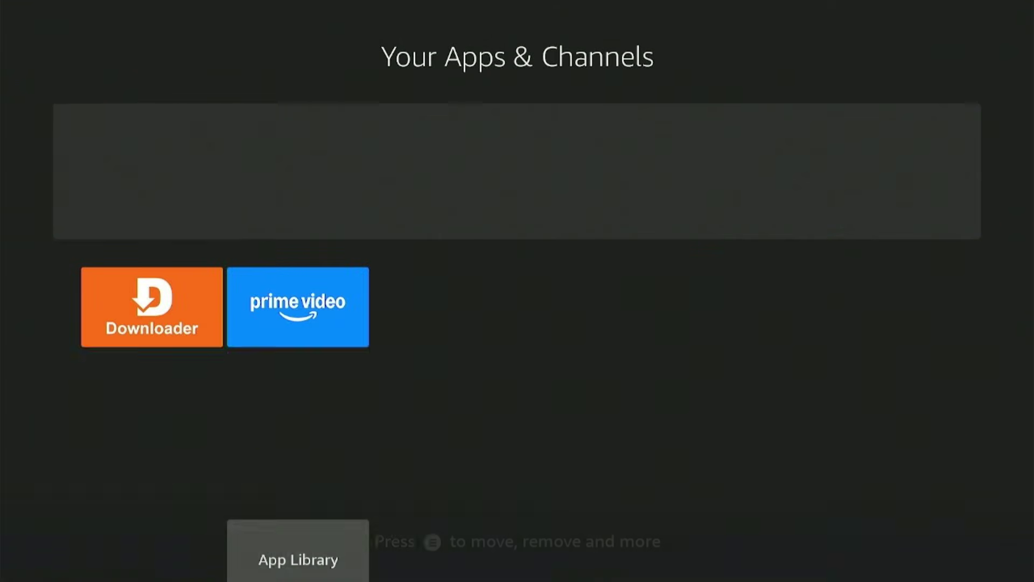
# Launch App Cloner and accept its terms to load the installed apps list.
pyautogui.press('Down')
pyautogui.press('Down')
pyautogui.press('Down')
pyautogui.press('Down')
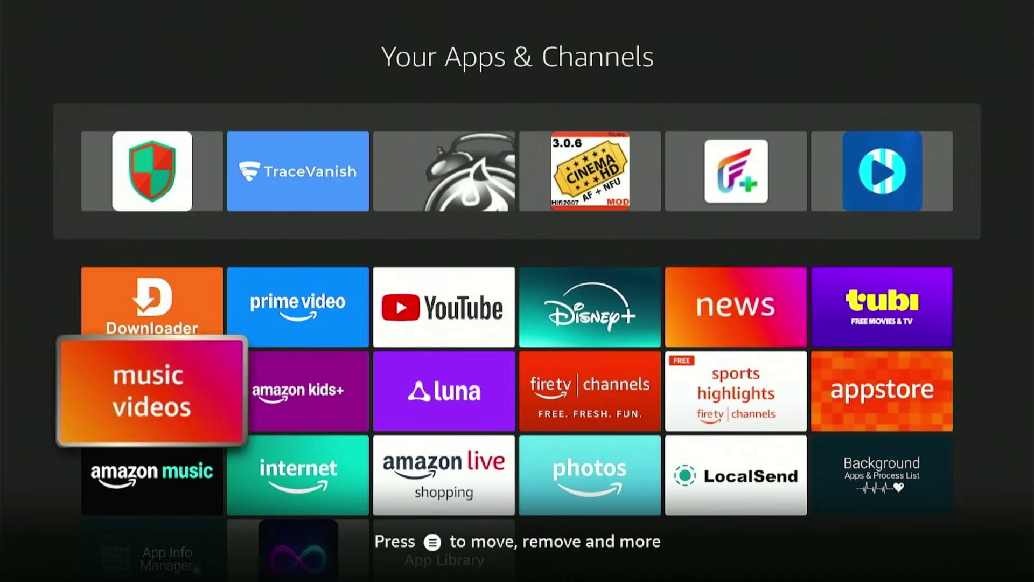
pyautogui.press('Right')
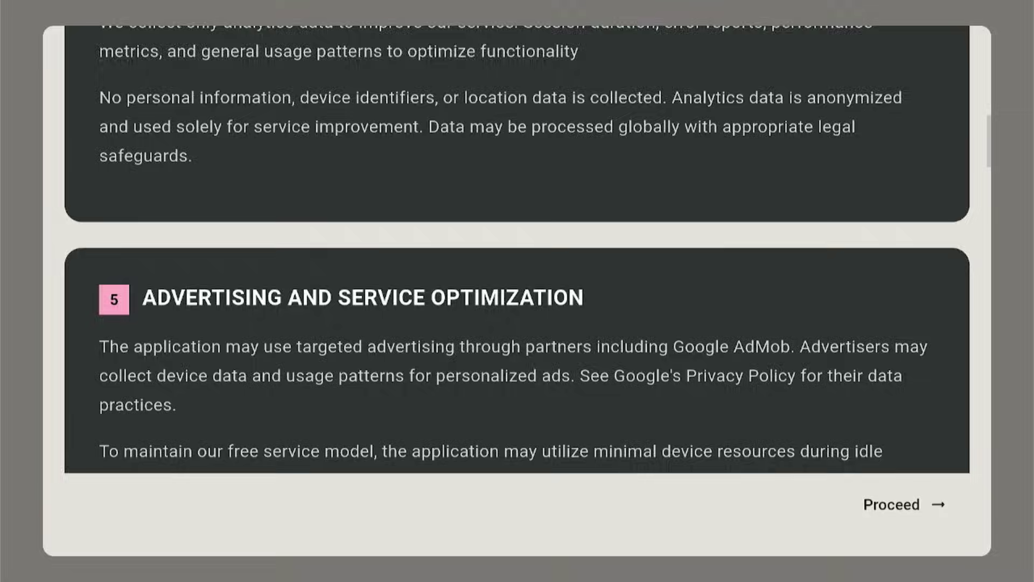
pyautogui.press('Down')
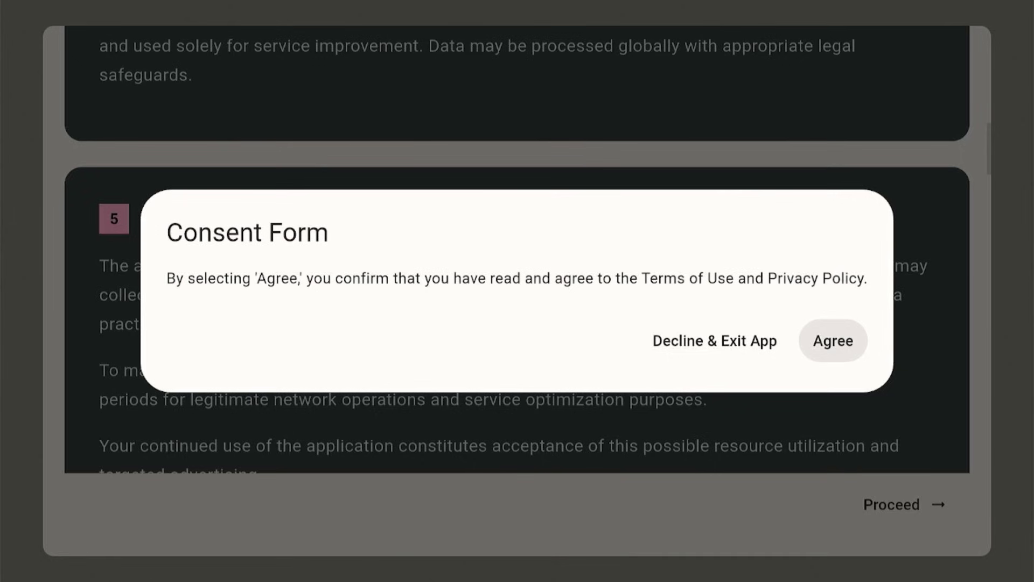
pyautogui.press('Return')
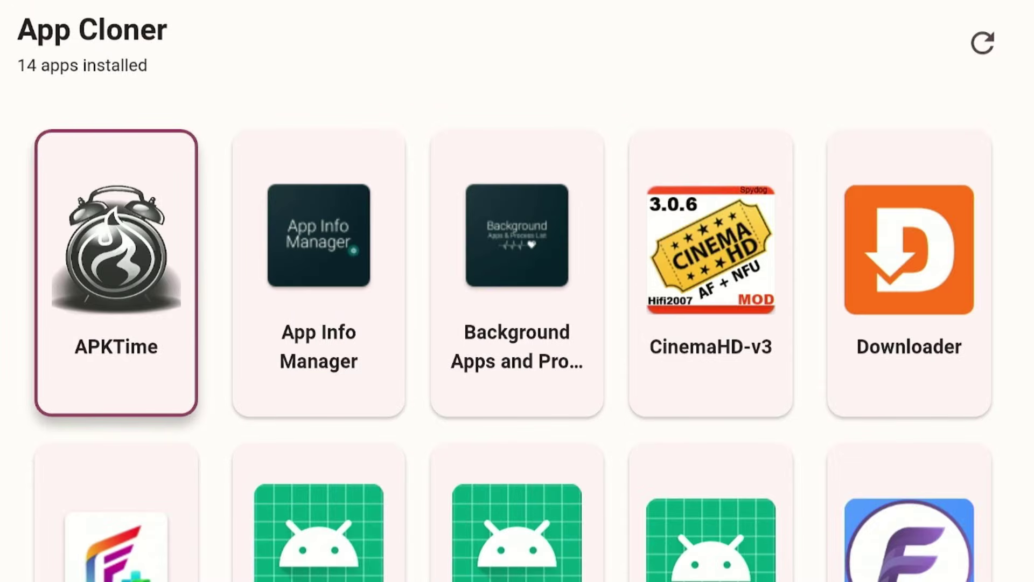
# Move through the 14 installed apps to the FLIX VISION tile.
pyautogui.press('Right')
pyautogui.press('Right')
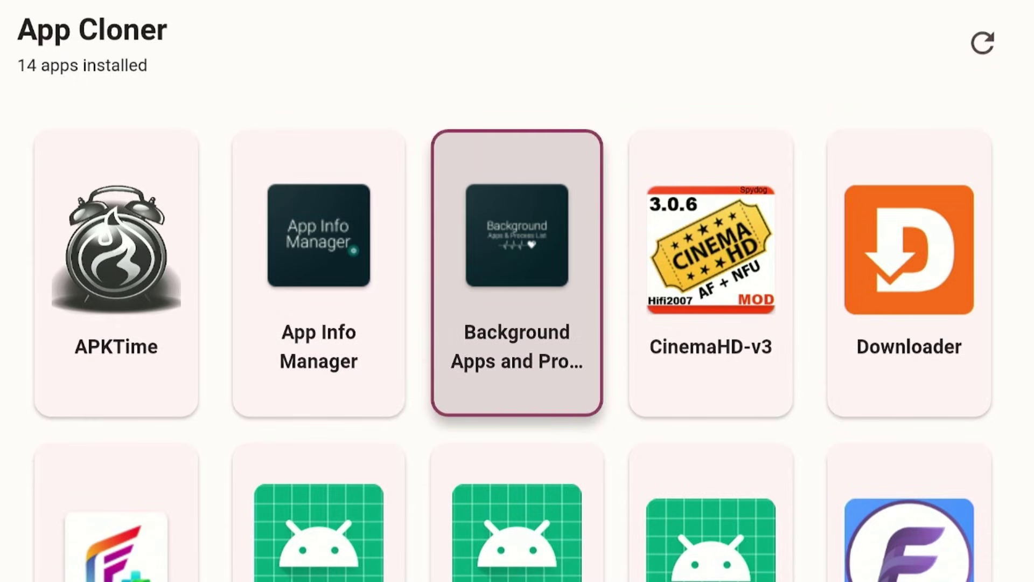
pyautogui.press('Down')
pyautogui.press('Right')
pyautogui.press('Right')
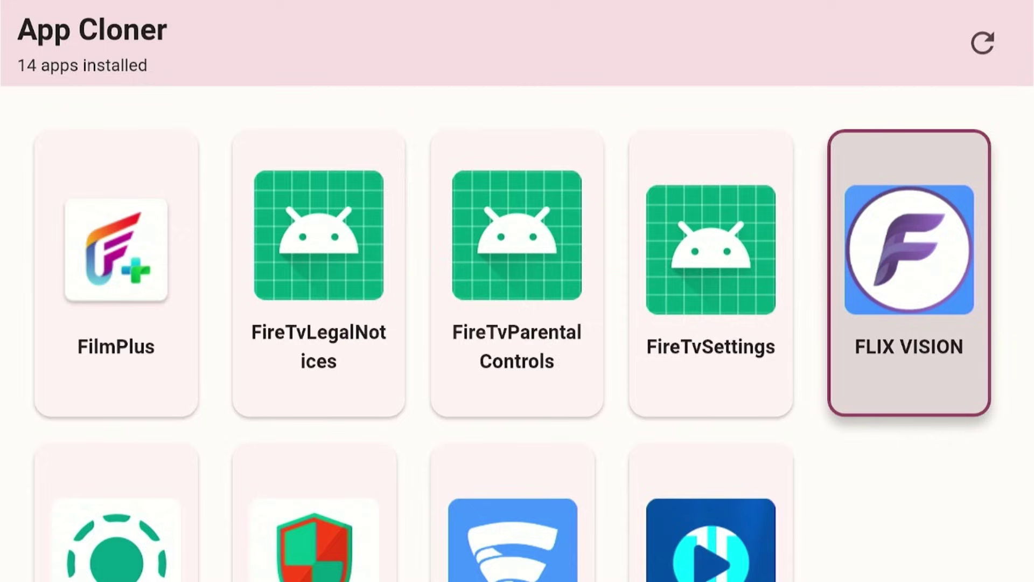
# Turn on App Cloner under Install Unknown Apps in Fire TV Settings.
pyautogui.press('Return')
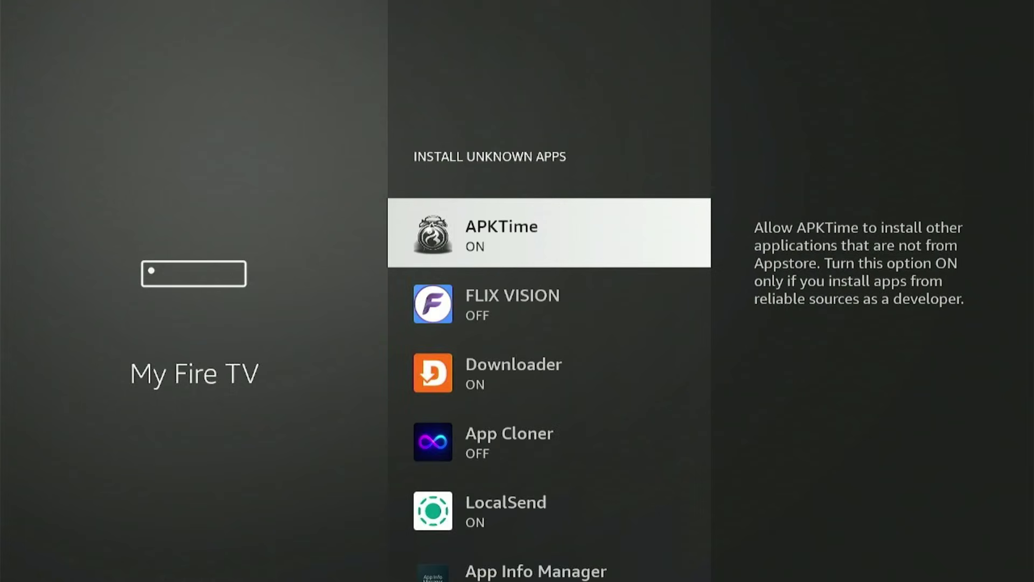
pyautogui.press('Down')
pyautogui.press('Down')
pyautogui.press('Down')
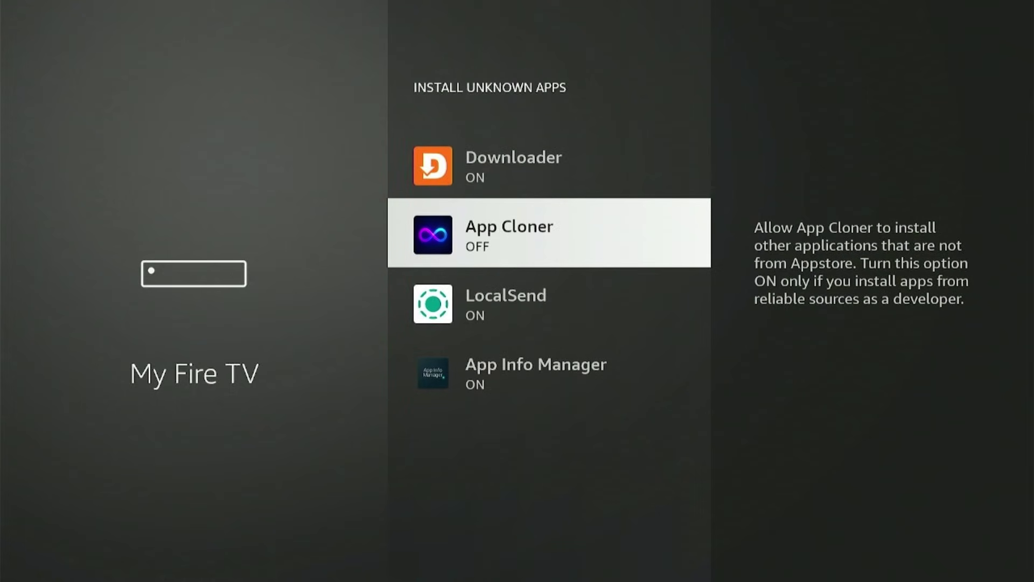
pyautogui.press('Return')
# Open FLIX VISION's options sheet and choose Clone (Standard) over the other modes.
pyautogui.press('Right')
pyautogui.press('Right')
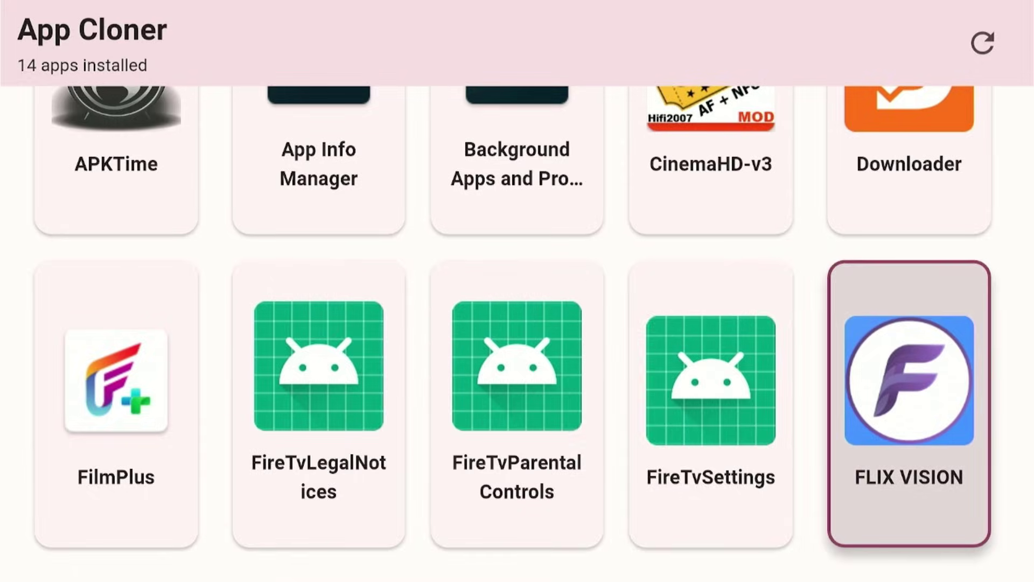
pyautogui.press('Return')
pyautogui.press('Down')
pyautogui.press('Down')
pyautogui.press('Down')
pyautogui.press('Down')
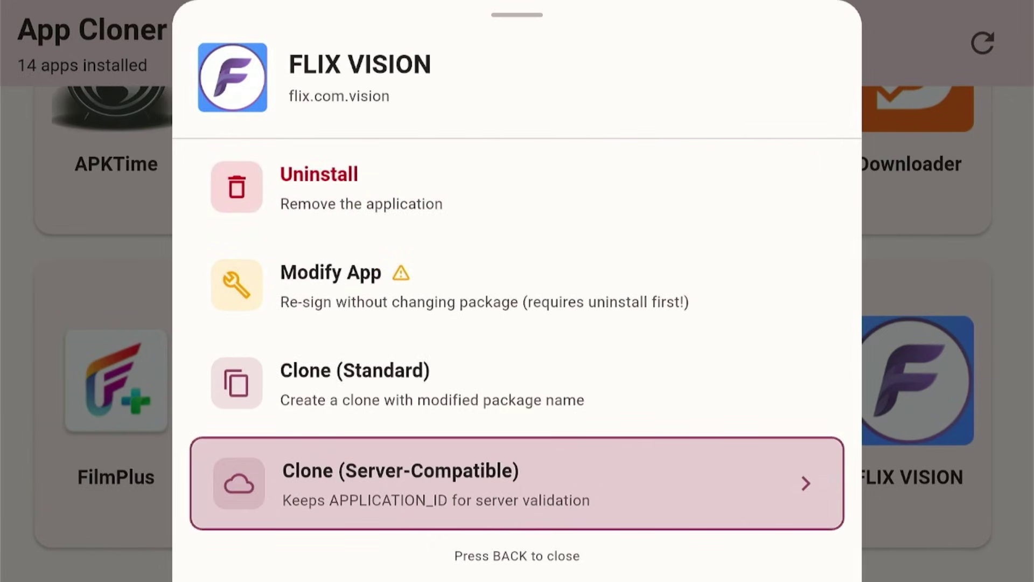
pyautogui.press('Up')
pyautogui.press('Up')
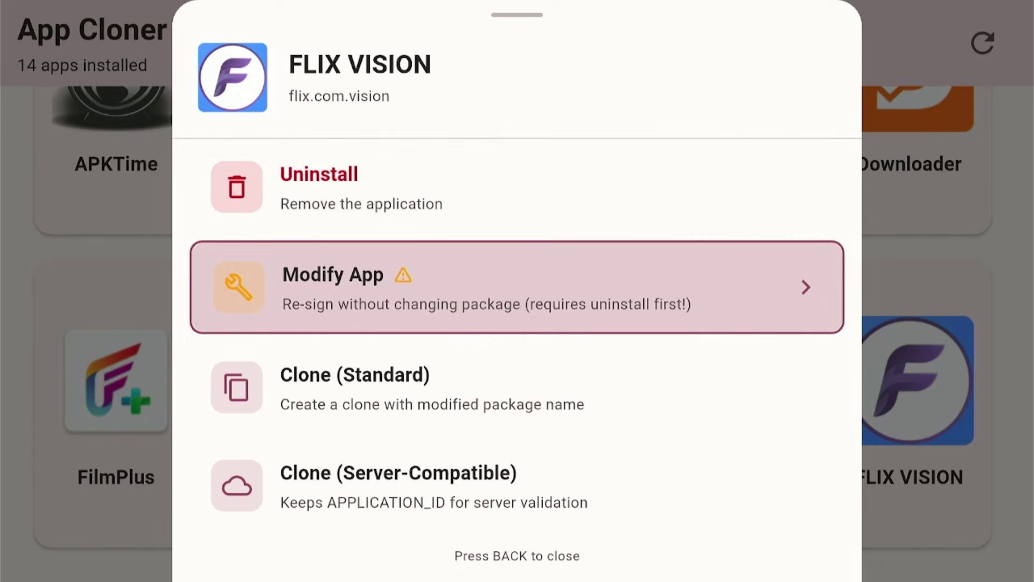
pyautogui.press('Down')
pyautogui.press('Down')
pyautogui.press('Down')
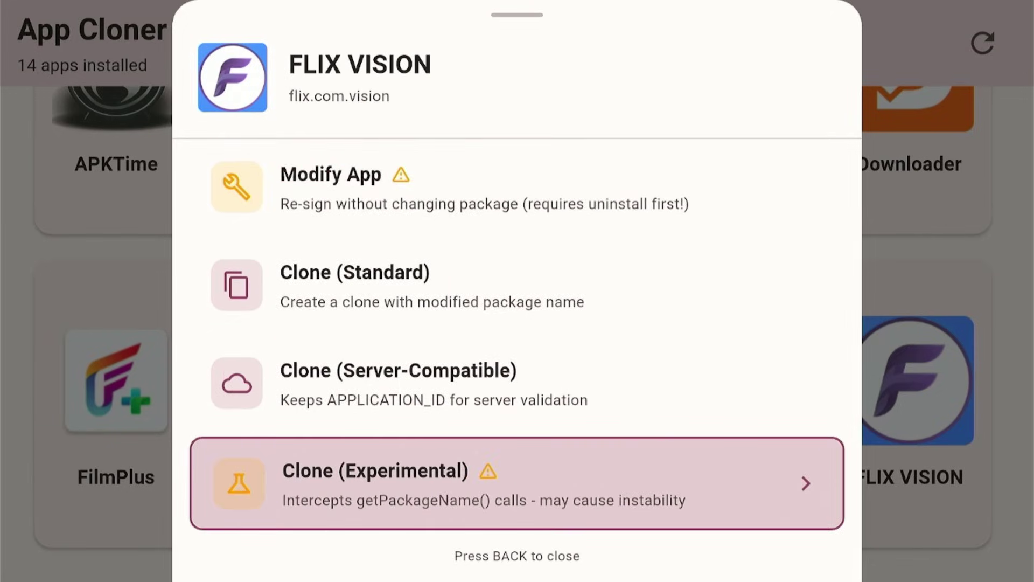
pyautogui.press('Up')
pyautogui.press('Up')
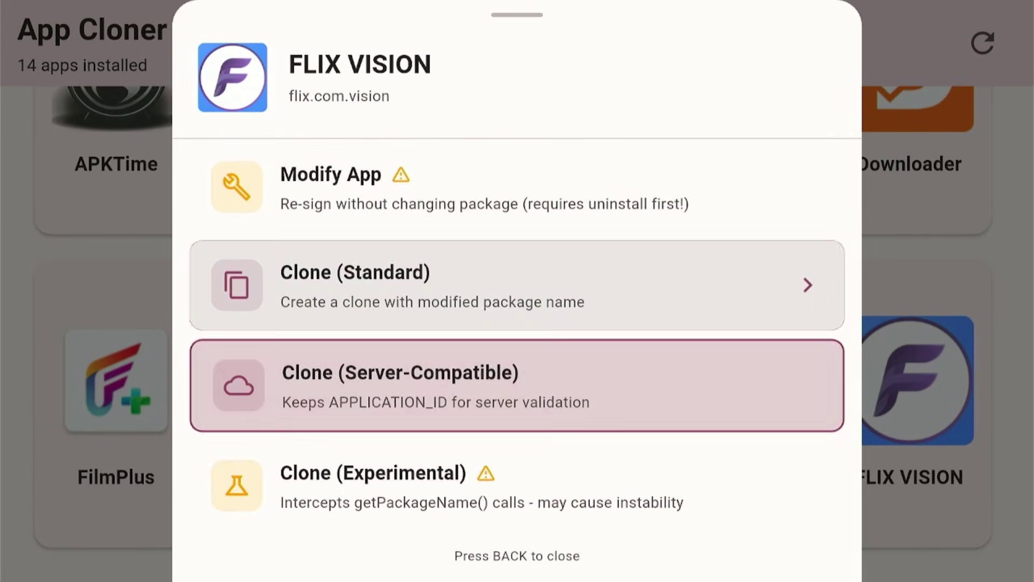
pyautogui.press('Up')
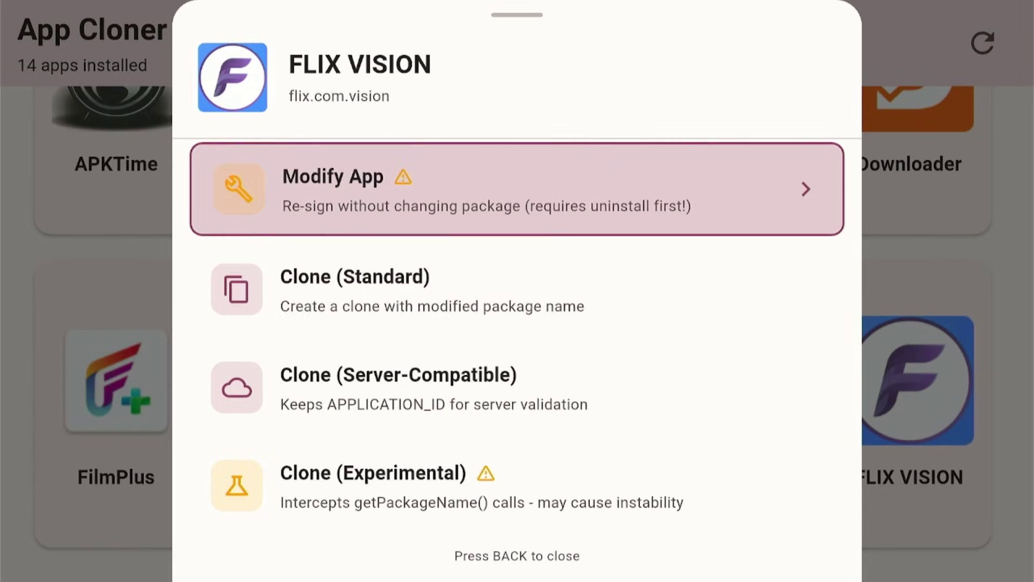
pyautogui.press('Down')
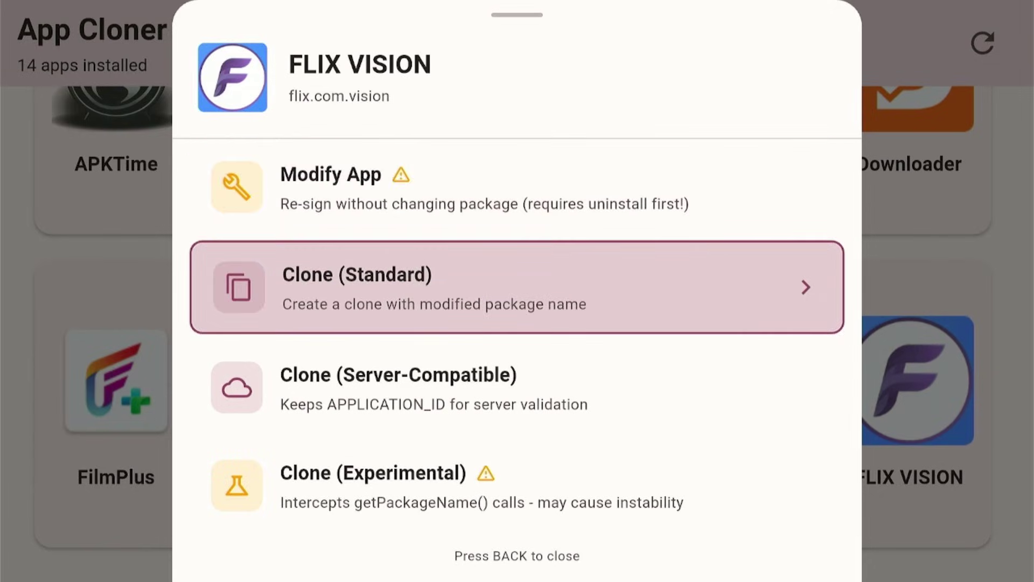
# Run Clone (Standard) on FLIX VISION until the list shows 15 apps.
pyautogui.press('Return')
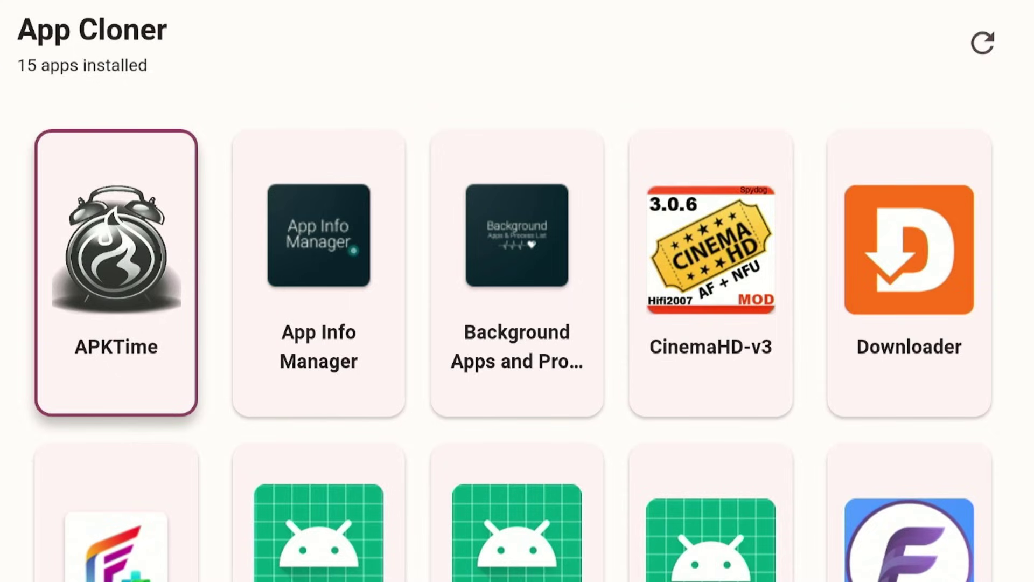
# From Home, open Manage Installed Applications and find the cloned and disabled FLIX VISION entries.
pyautogui.press('Home')
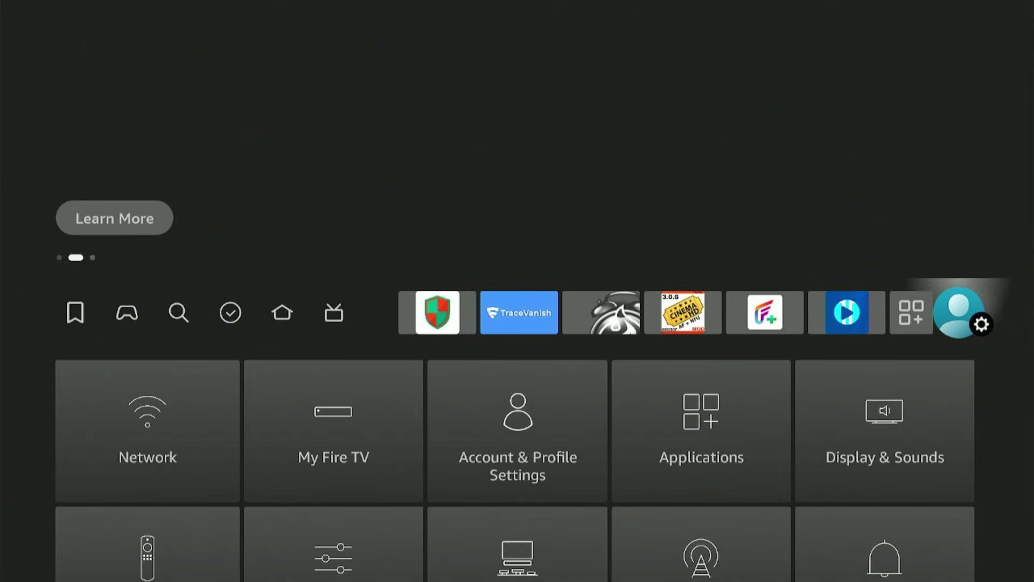
pyautogui.press('Down')
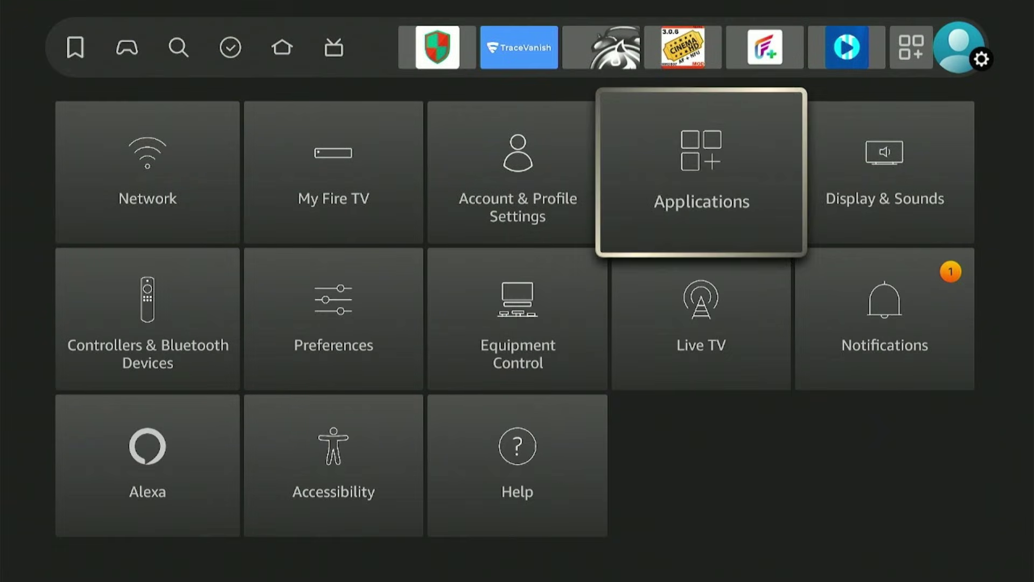
pyautogui.press('Return')
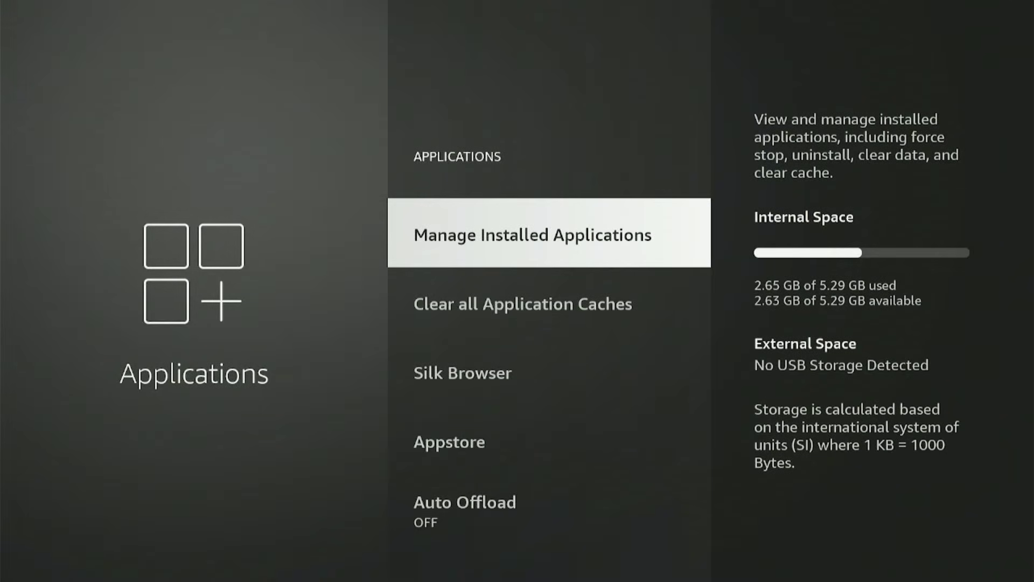
pyautogui.press('Return')
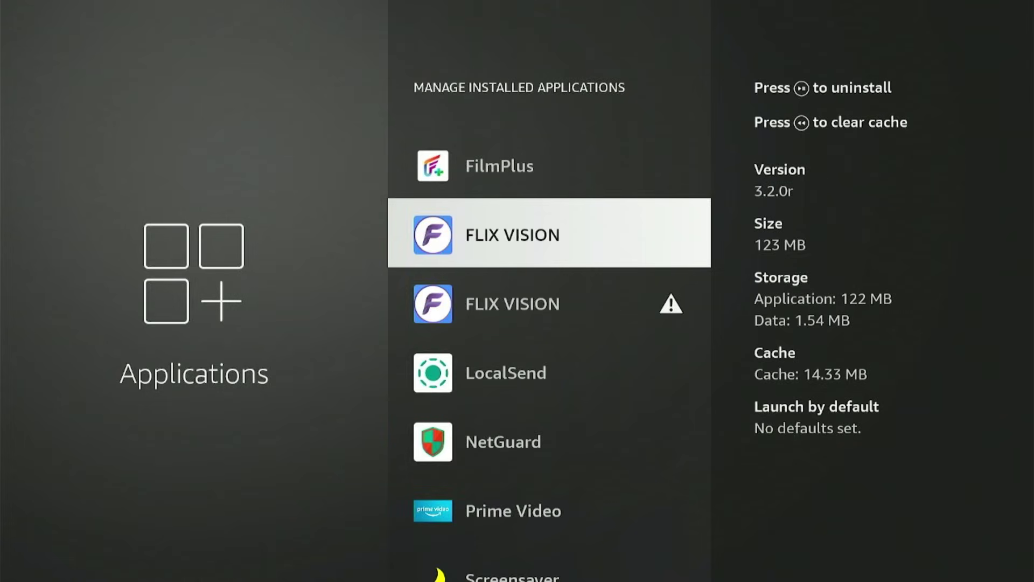
pyautogui.press('Down')
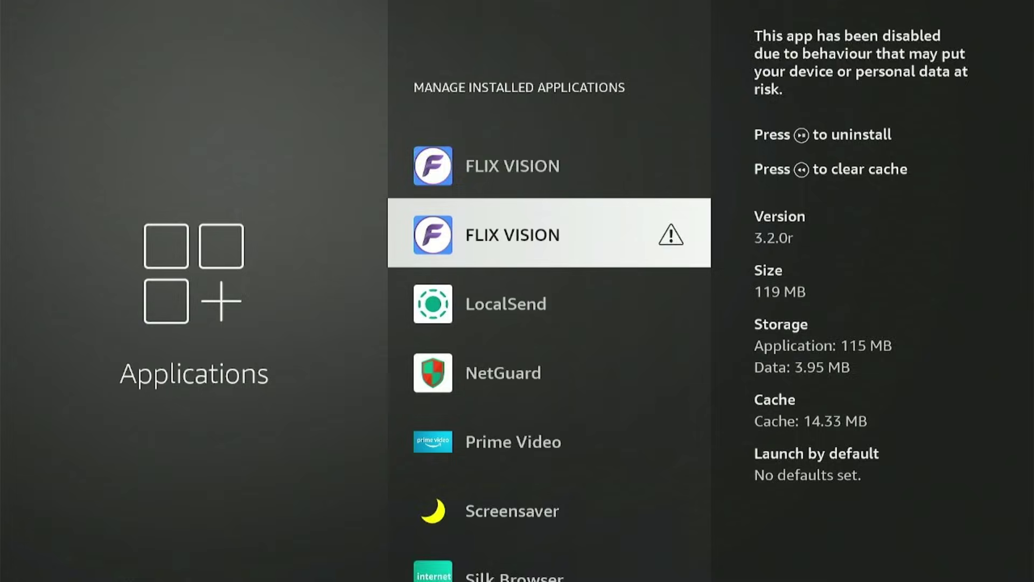
pyautogui.press('Up')
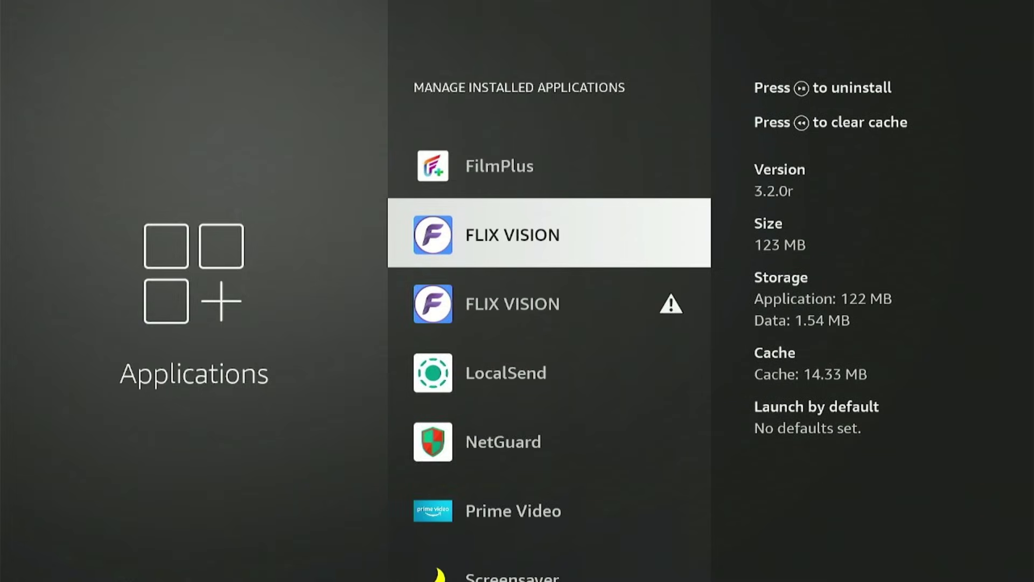
# Launch the cloned FLIX VISION and bring up Dracula in its Trending row.
pyautogui.press('Return')
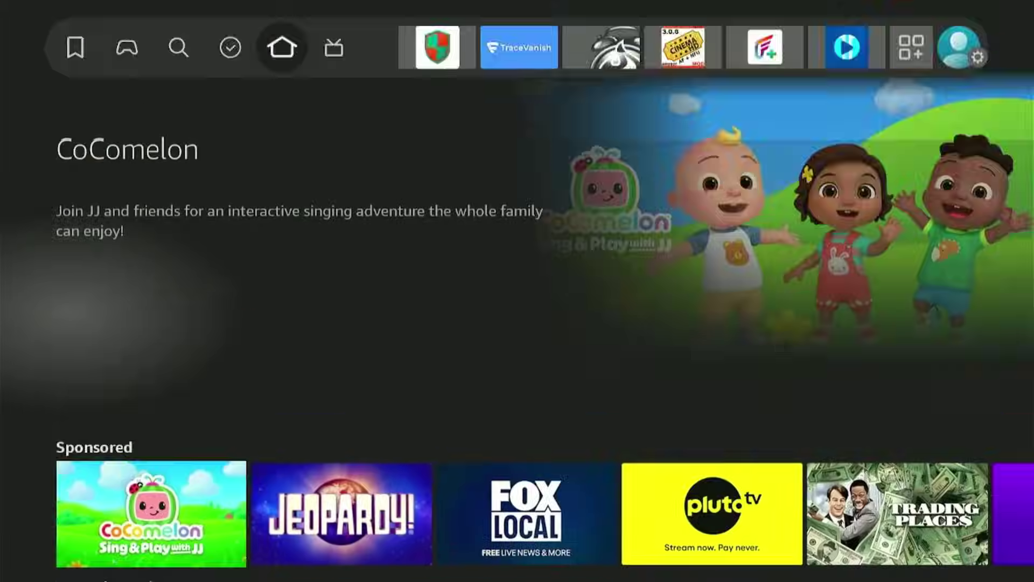
# Return to the Fire TV home screen and browse the recent apps row and Apps icon.
pyautogui.press('Right')
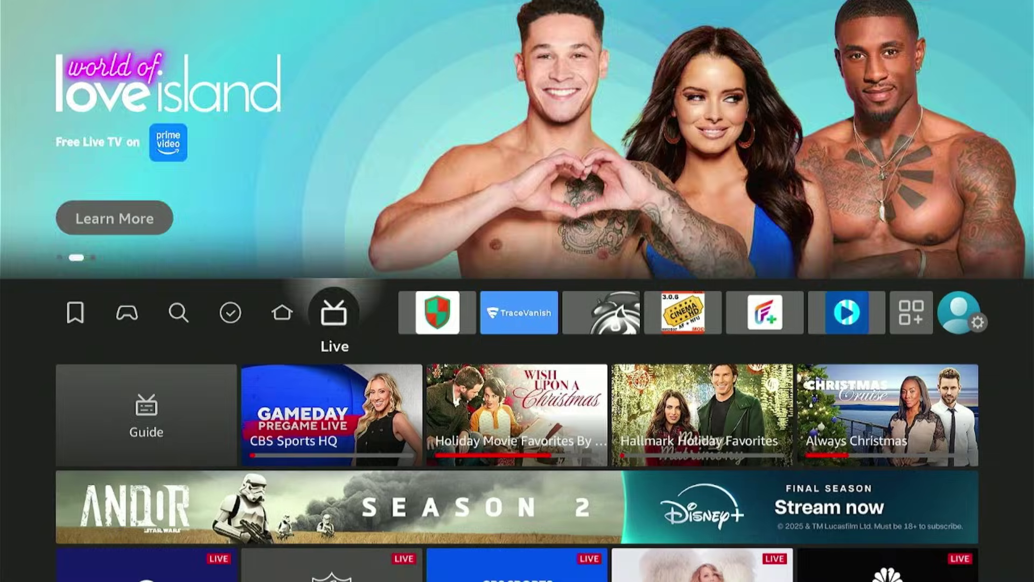
pyautogui.press('Right')
pyautogui.press('Right')
pyautogui.press('Right')
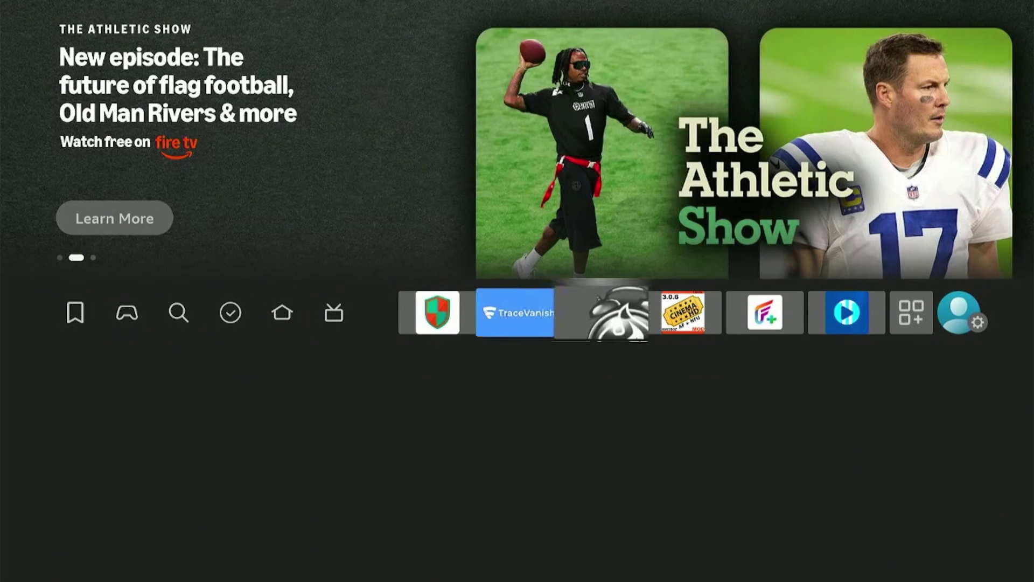
pyautogui.press('Right')
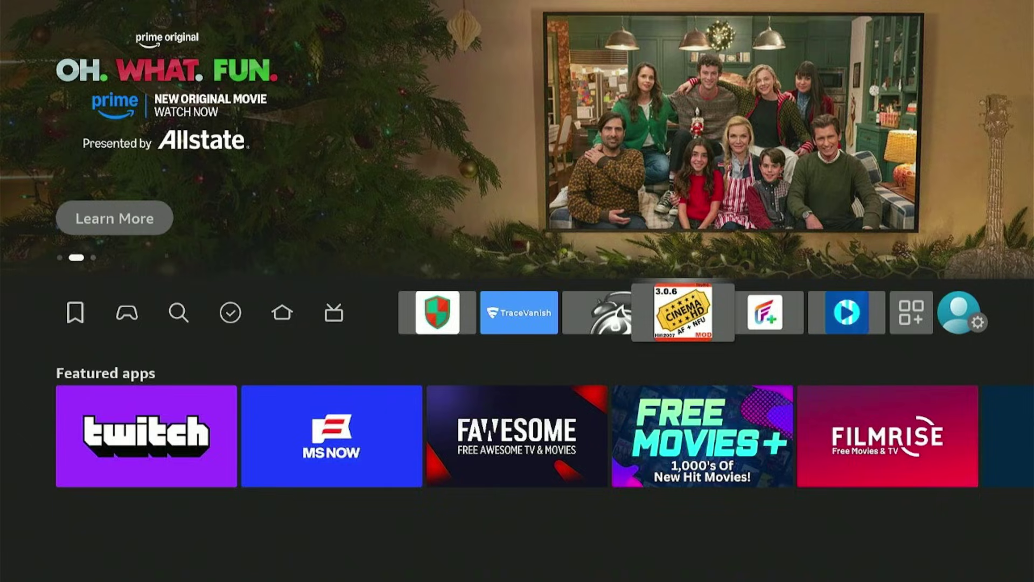
pyautogui.press('Right')
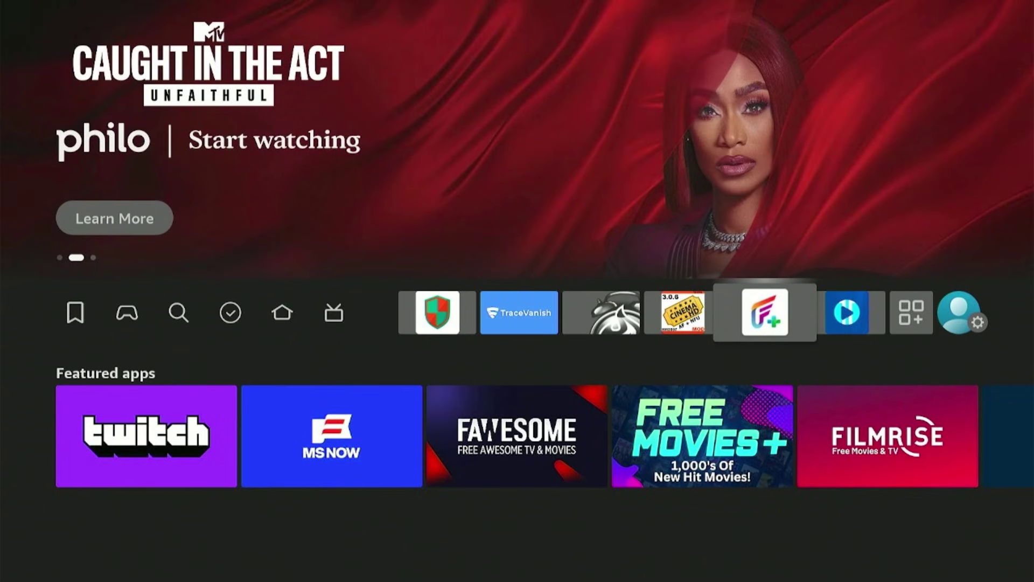
pyautogui.press('Left')
pyautogui.press('Right')
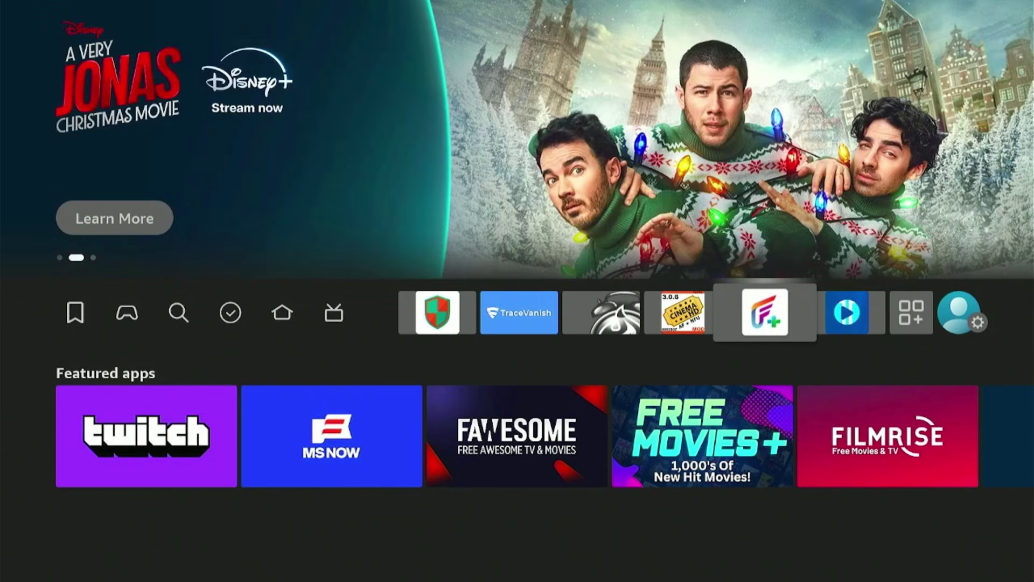
pyautogui.press('Right')
pyautogui.press('Right')
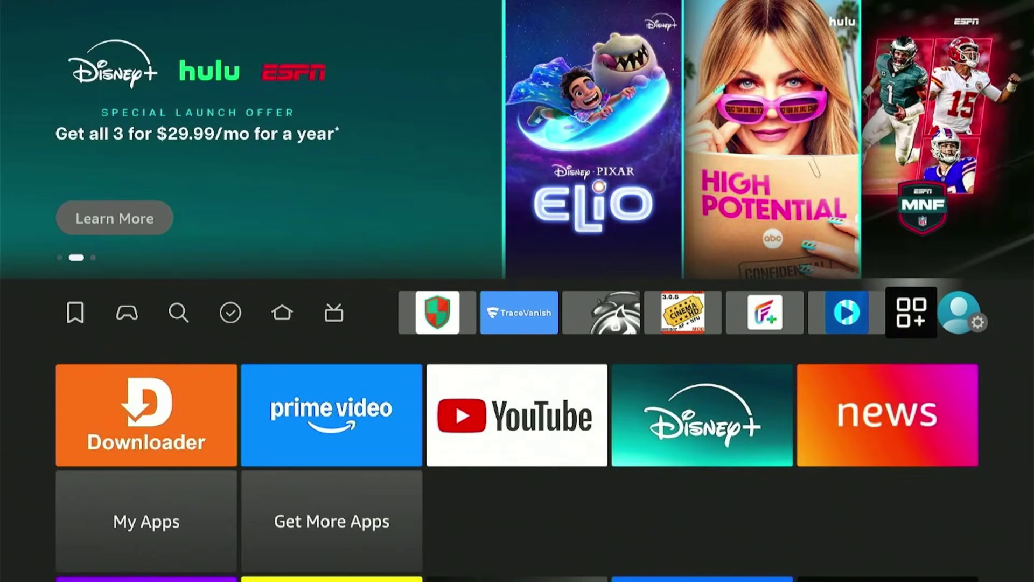
pyautogui.press('Left')
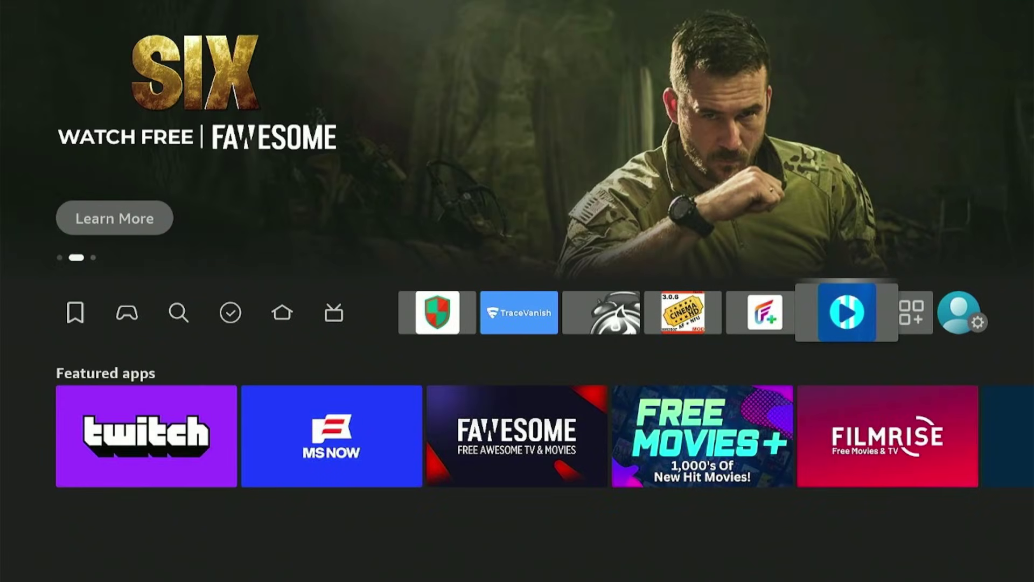
pyautogui.press('Left')
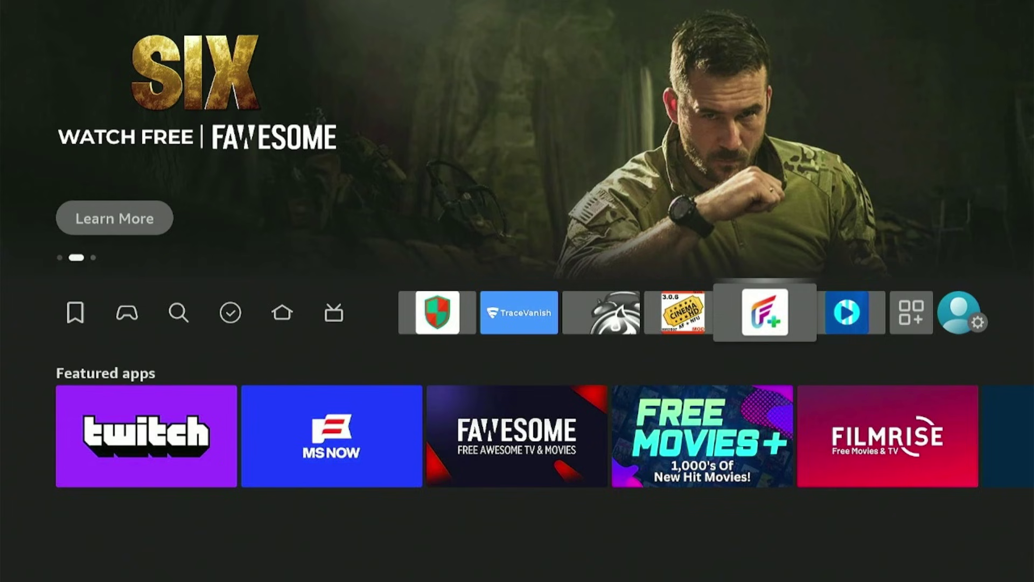
pyautogui.press('Right')
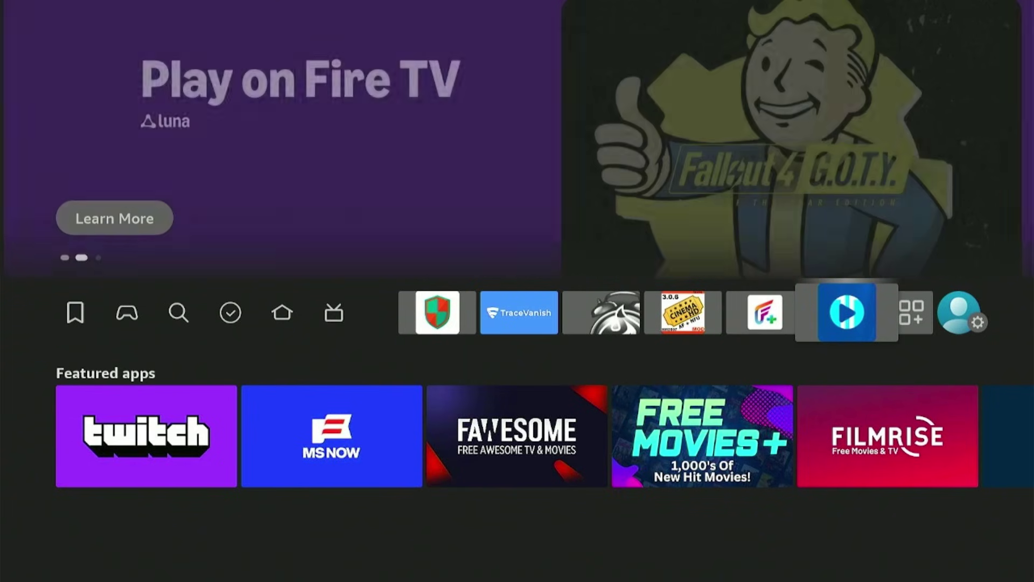